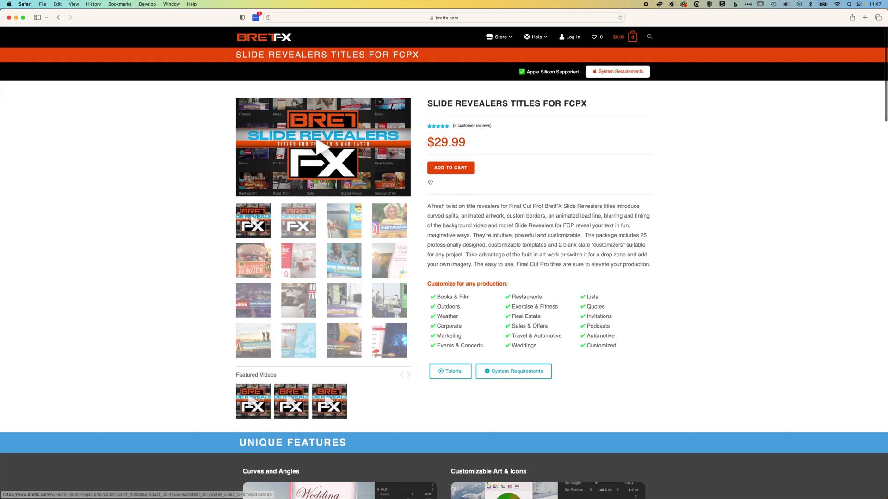
Step: Play the demo video from the main thumbnail on the bretfx.com Slide Revealers page
click(311, 185)
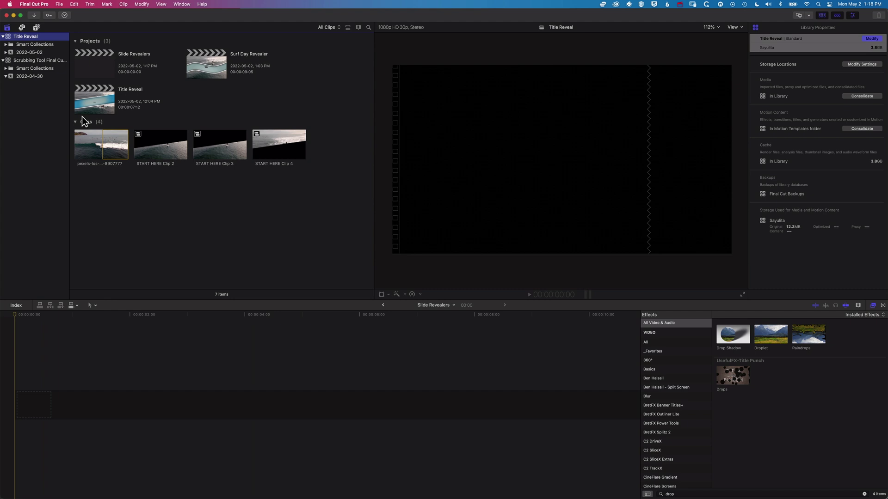
Step: Drag the pexels surfer clip into the Slide Revealers timeline and preview the Company title
click(114, 144)
drag(112, 146, 42, 405)
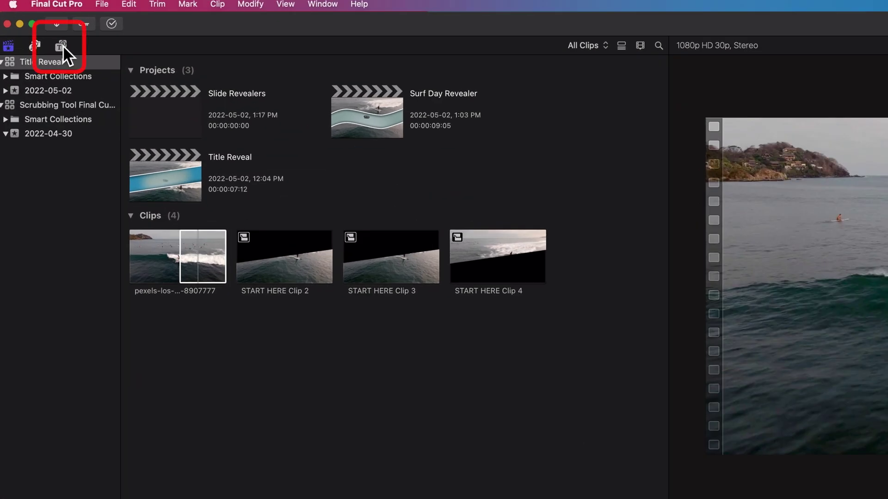
click(63, 45)
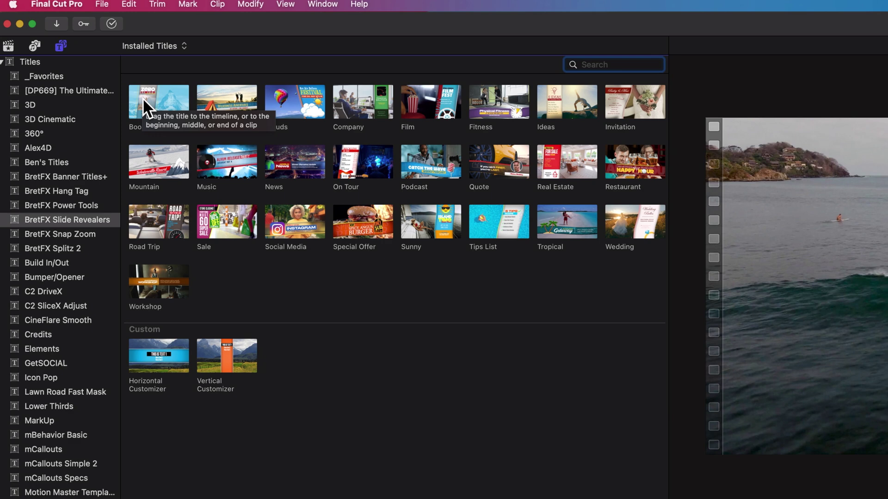
click(354, 98)
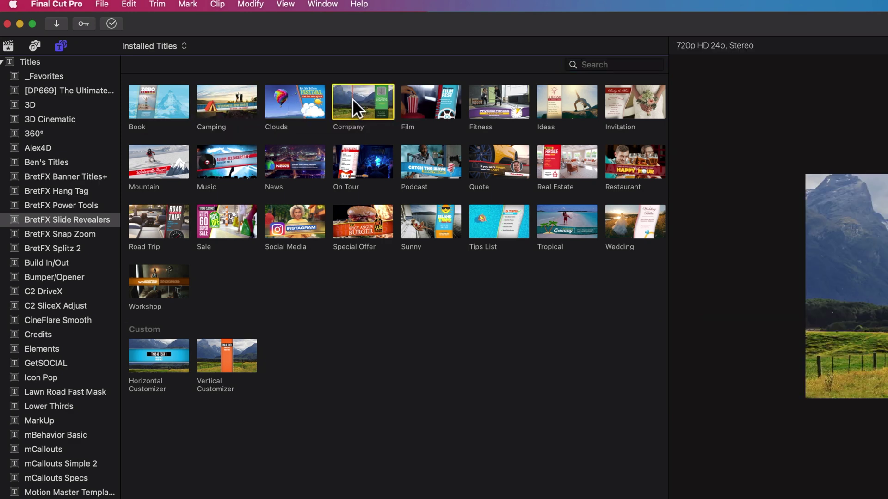
Step: Place the Company title above the surf clip and extend the clip to match its length
drag(351, 98, 182, 498)
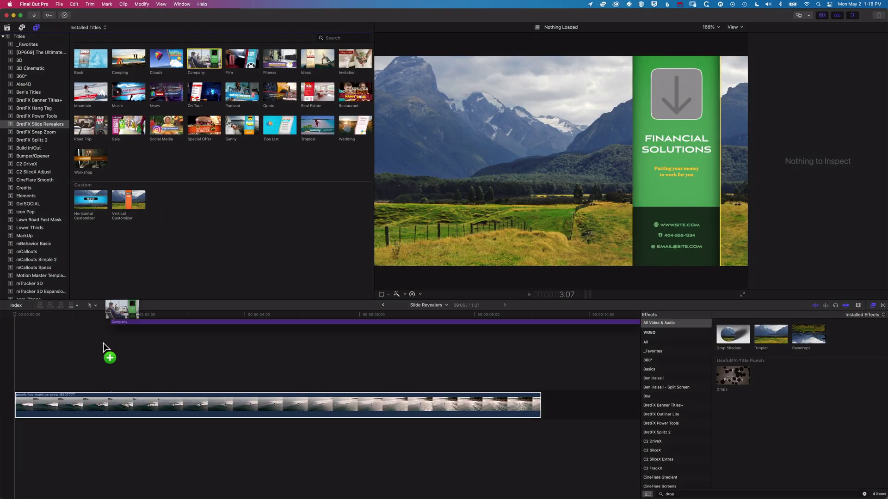
drag(104, 343, 11, 379)
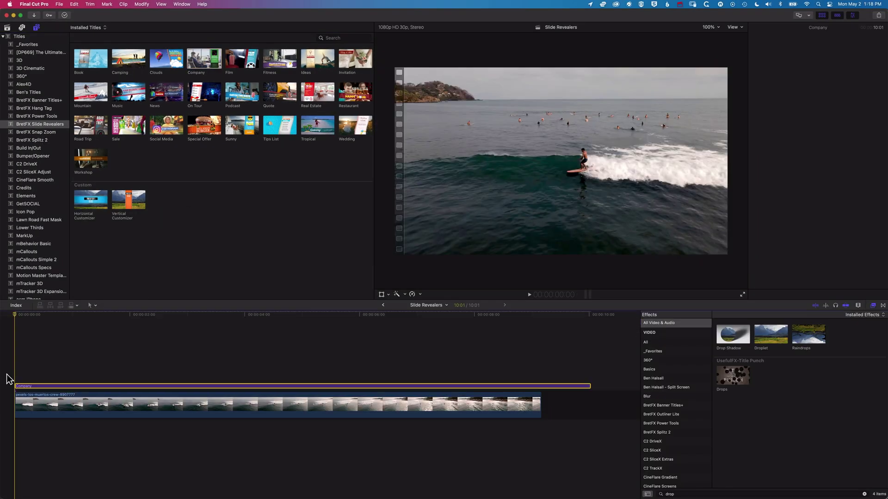
click(402, 387)
drag(544, 399, 590, 403)
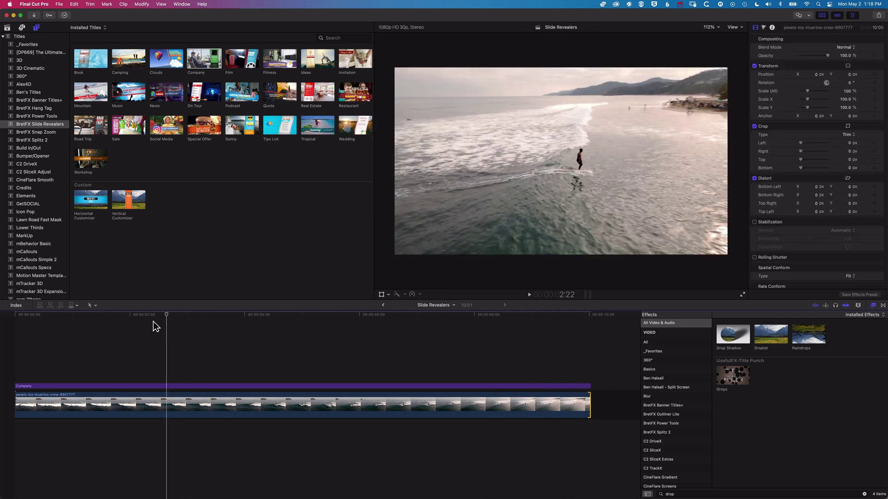
Step: Preview the Company title animation from the project start and select the title clip
key(Home)
key(cmd+Up)
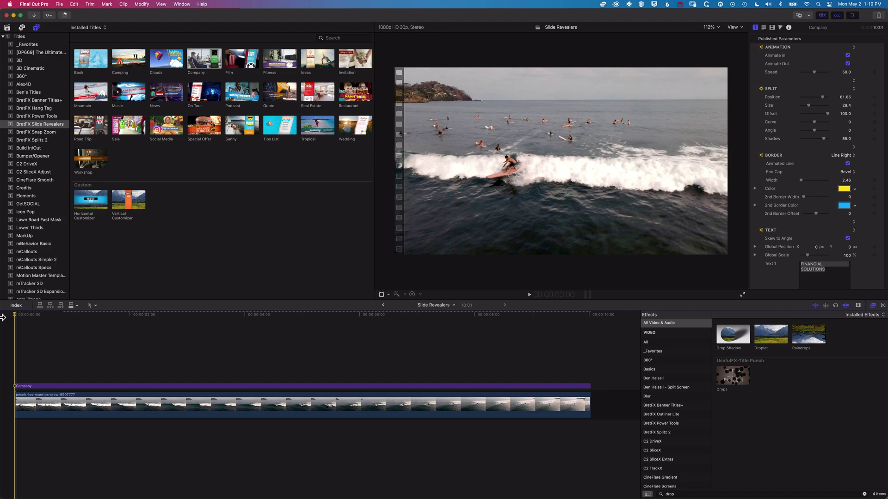
key(space)
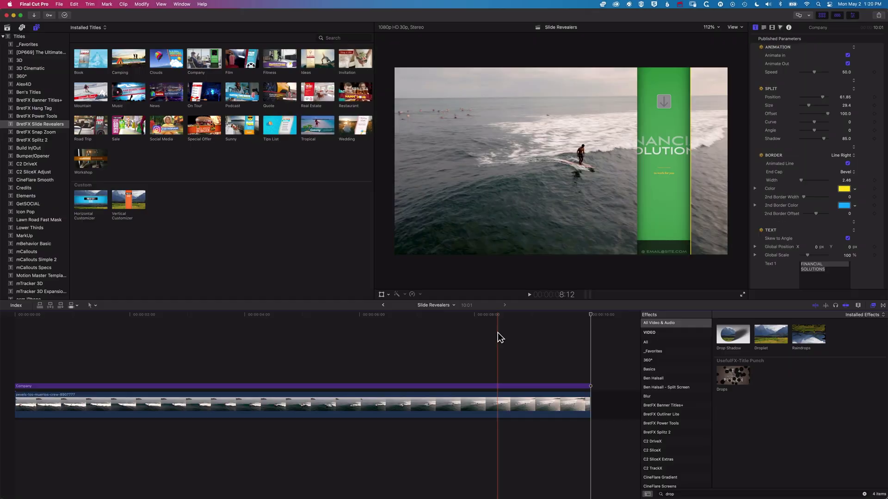
click(152, 387)
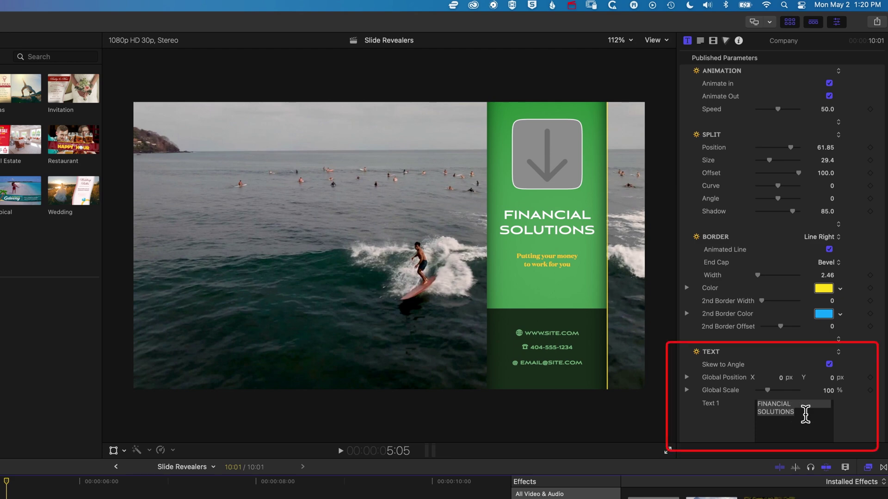
Step: Change the headline to SURFING SOLUTIONS and the tagline to 'Hit the big waves all day long'
scroll(712, 358, down, 5)
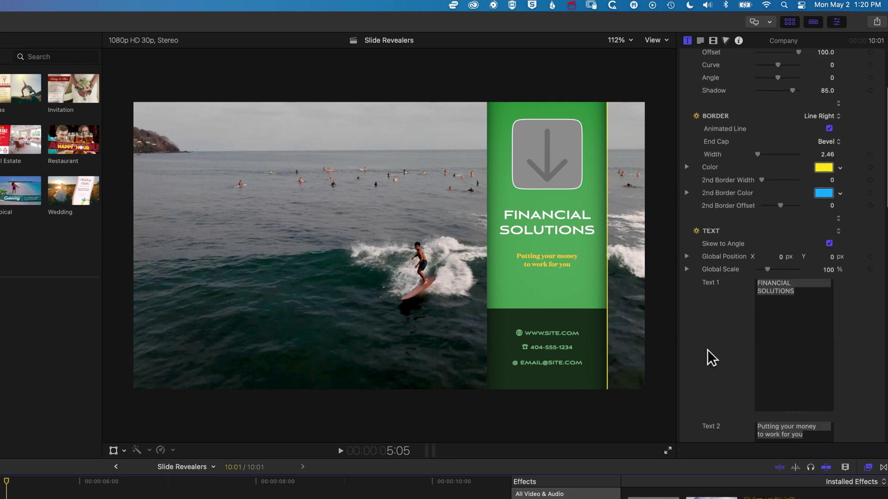
scroll(712, 342, down, 2)
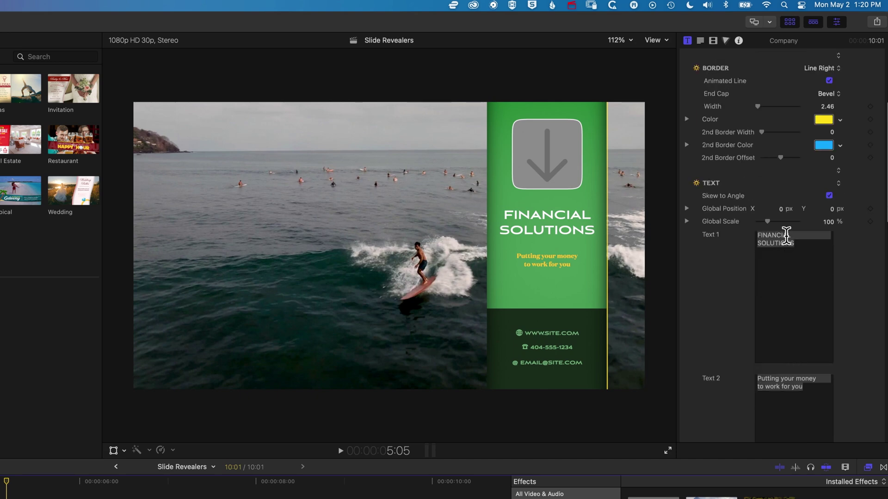
click(786, 236)
double_click(767, 235)
text(SURFING)
key(Tab)
text(Hit the big w)
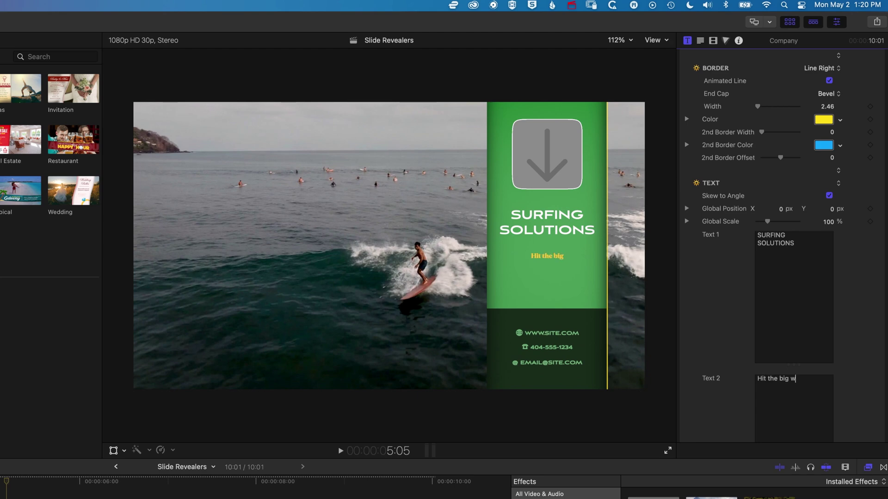
text(aves all day long)
scroll(809, 383, down, 5)
double_click(791, 190)
key(BackSpace)
text(surf)
double_click(794, 206)
text(surf)
double_click(773, 207)
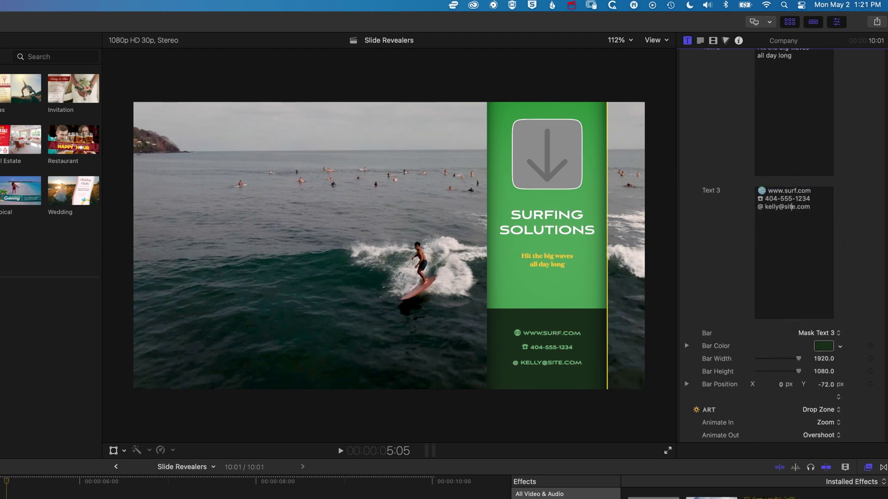
scroll(725, 173, up, 5)
scroll(725, 173, down, 5)
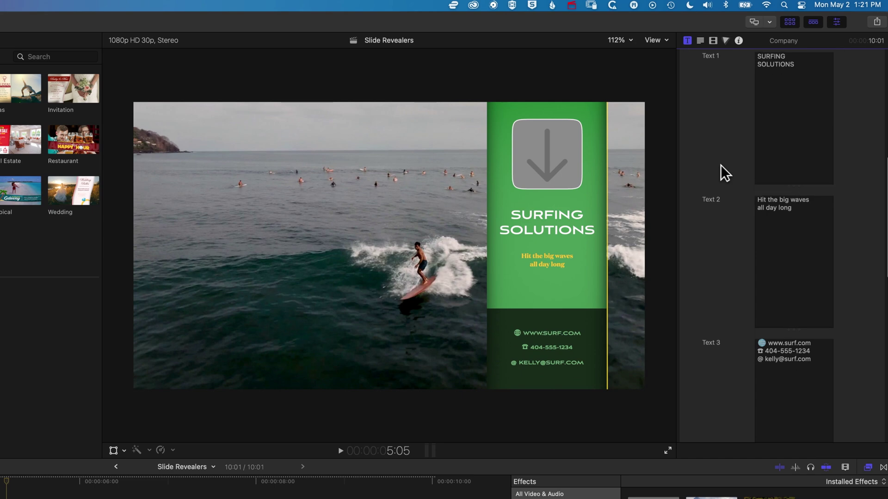
scroll(725, 173, down, 10)
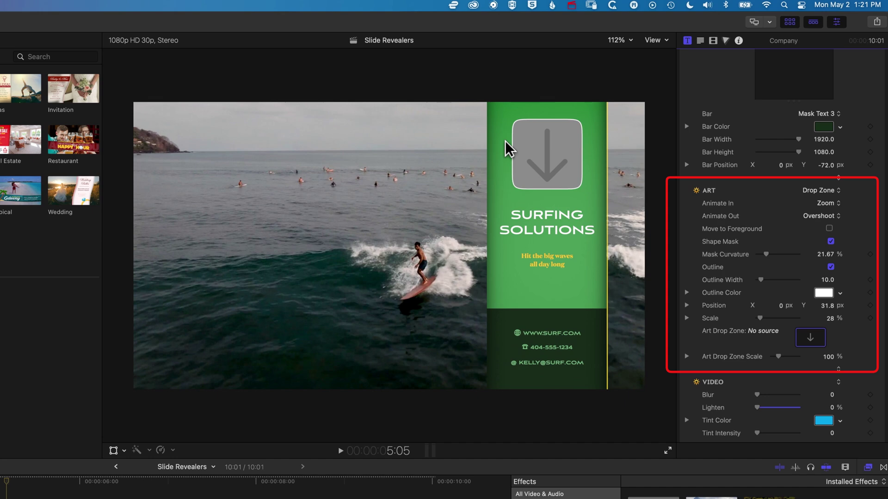
Step: Set the panel ART option to None and review the art's Animate In choices
click(832, 190)
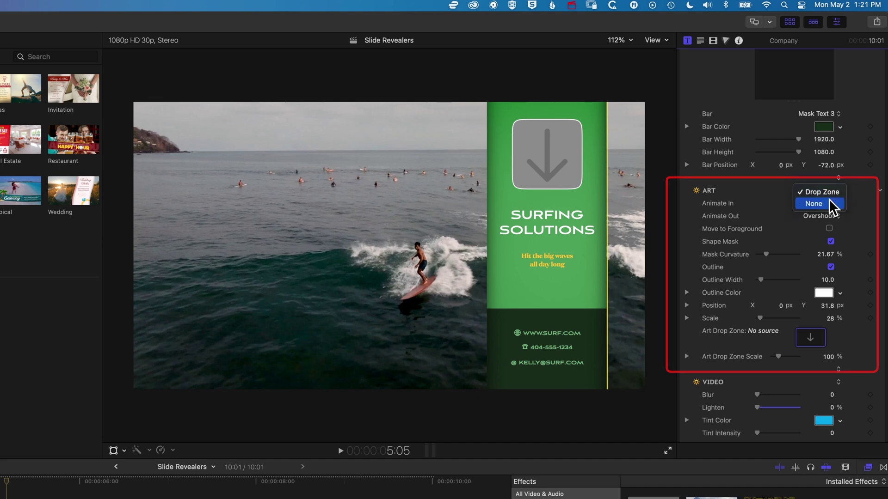
click(827, 203)
click(828, 204)
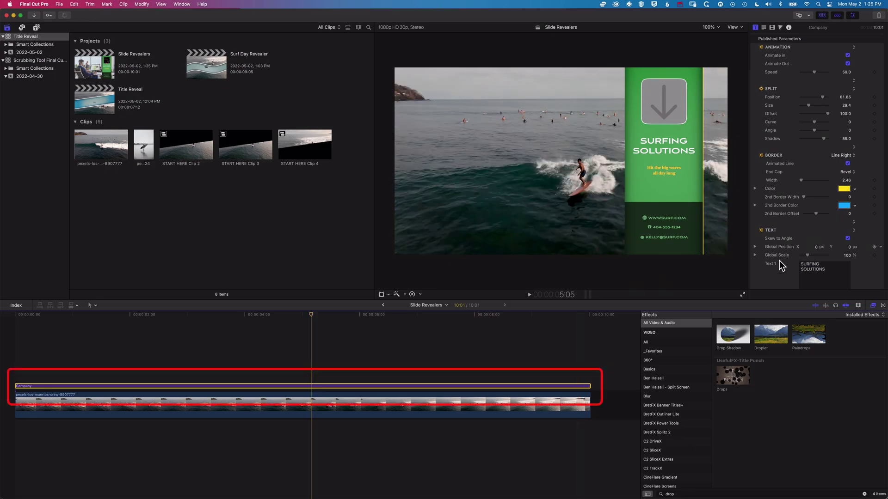
scroll(769, 280, down, 10)
scroll(769, 279, down, 8)
Step: Fill the Art Drop Zone with the surfer photo clip and shrink it within its frame
click(835, 187)
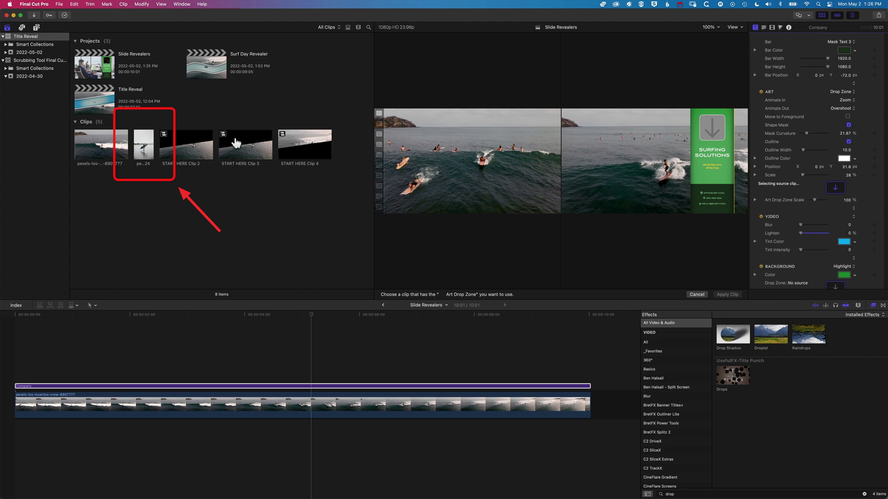
click(144, 151)
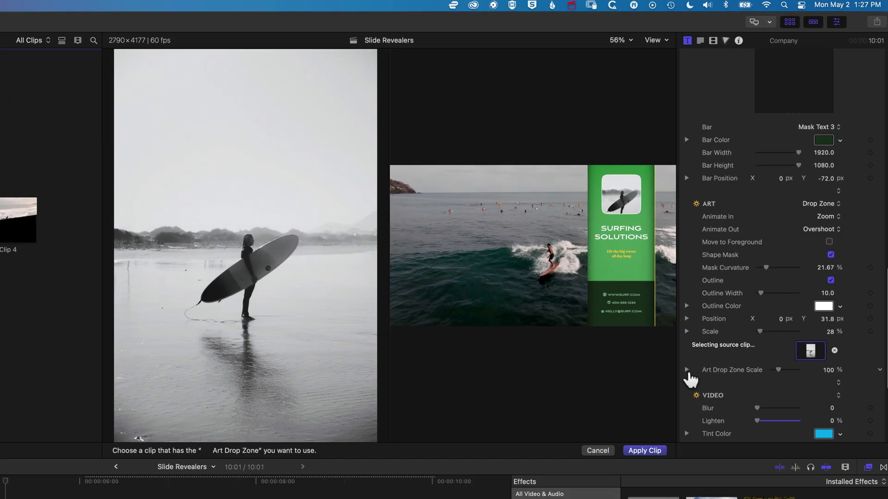
click(687, 370)
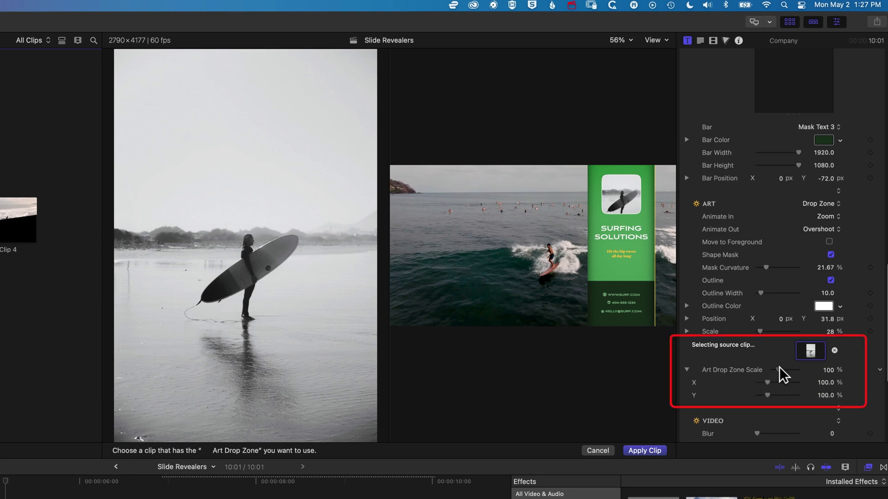
drag(779, 368, 778, 370)
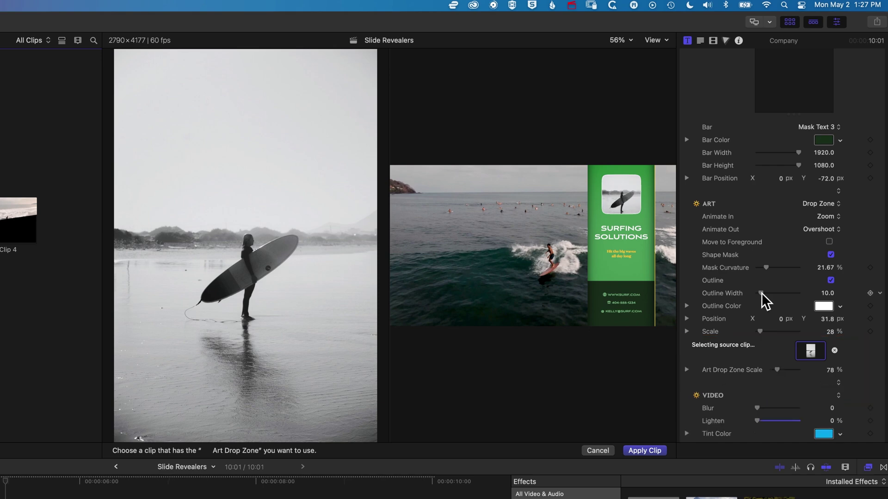
Step: Give the photo a yellow outline of width 30 and play back the green Surfing Solutions title
drag(761, 293, 770, 293)
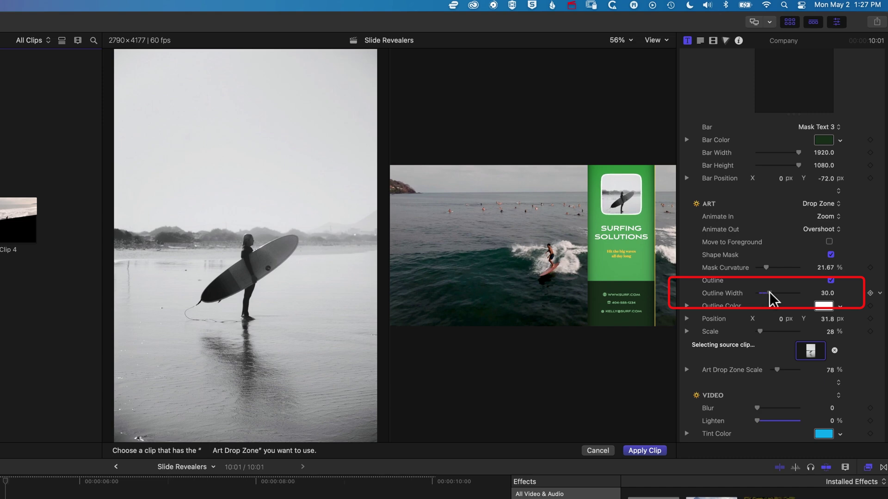
click(840, 307)
click(803, 335)
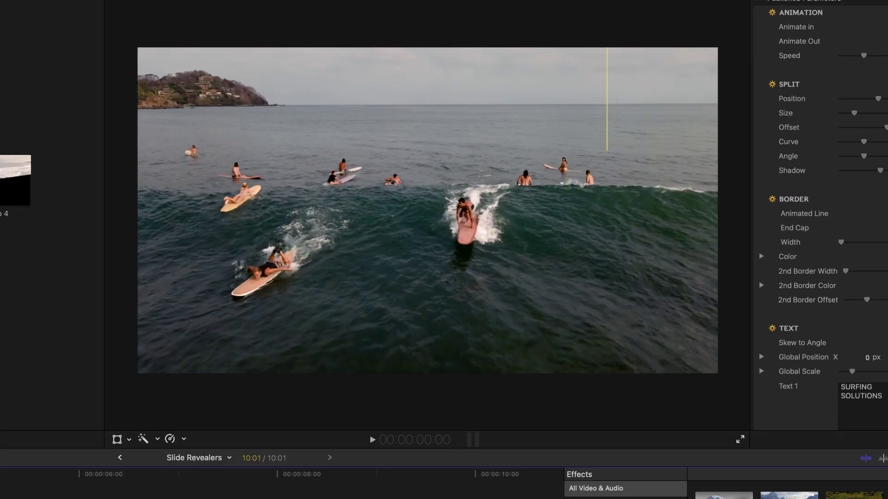
key(space)
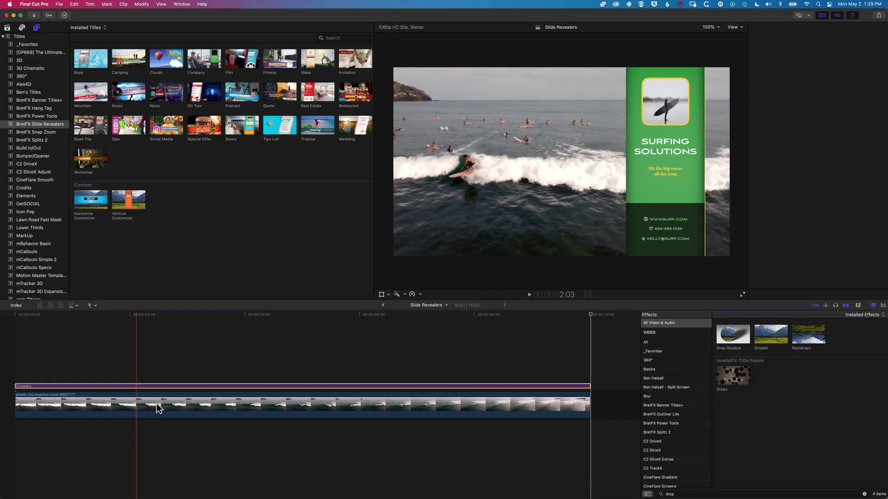
click(139, 386)
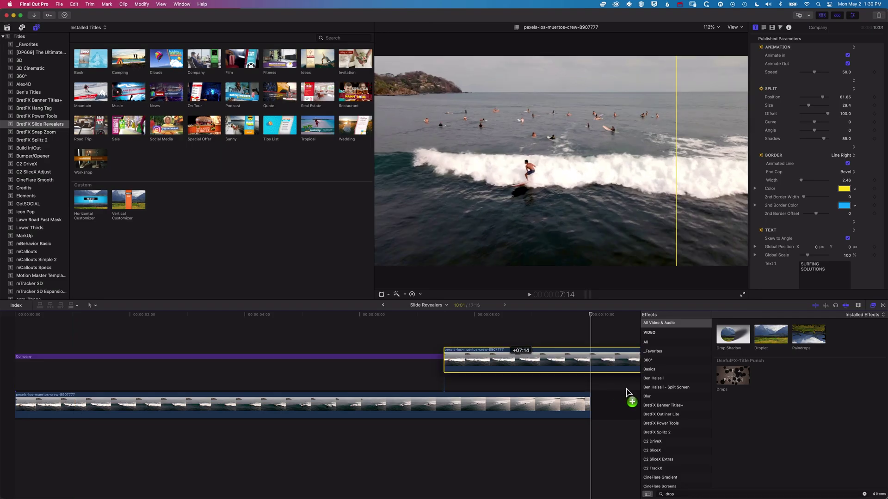
Step: Add a second surf clip at the timeline end and place the Sunny title over it
drag(626, 398, 594, 415)
key(shift+z)
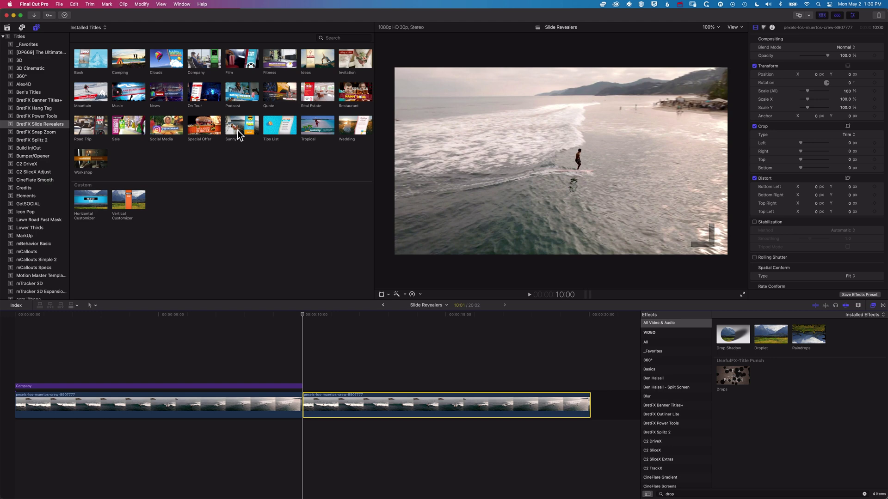
drag(238, 135, 308, 384)
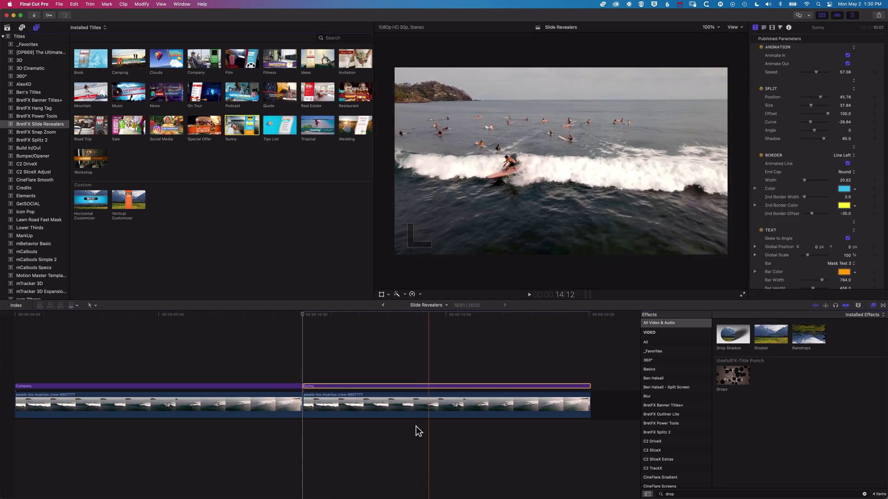
Step: Copy the surf clip to the end, top it with the Social Media title, and play it
drag(418, 409, 601, 404)
click(162, 131)
drag(162, 131, 271, 375)
key(space)
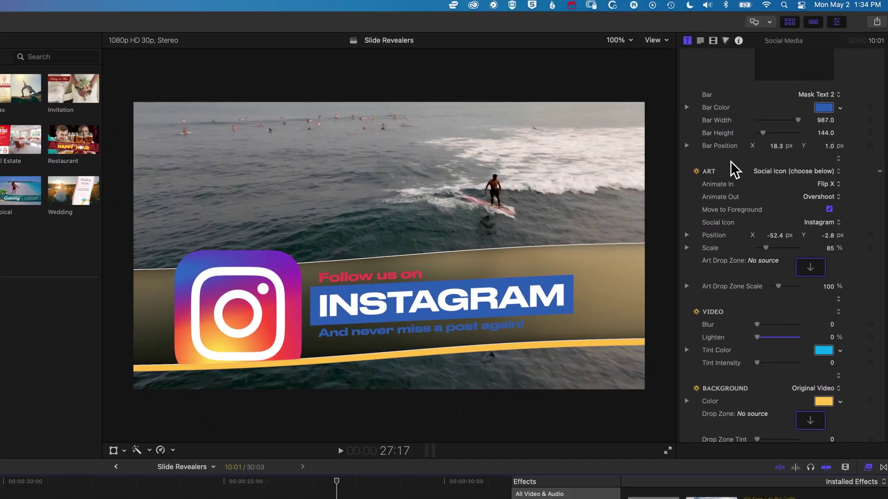
Step: Try out several social network icons for the Social Media banner
scroll(731, 162, down, 2)
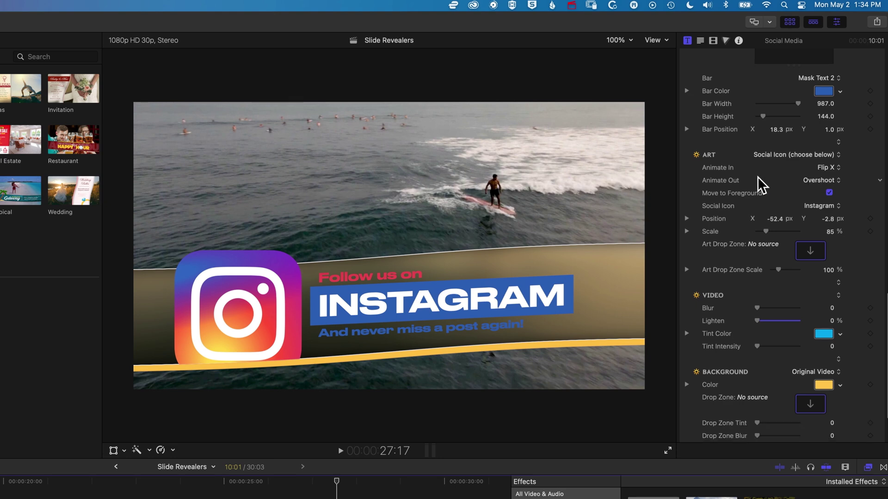
click(819, 206)
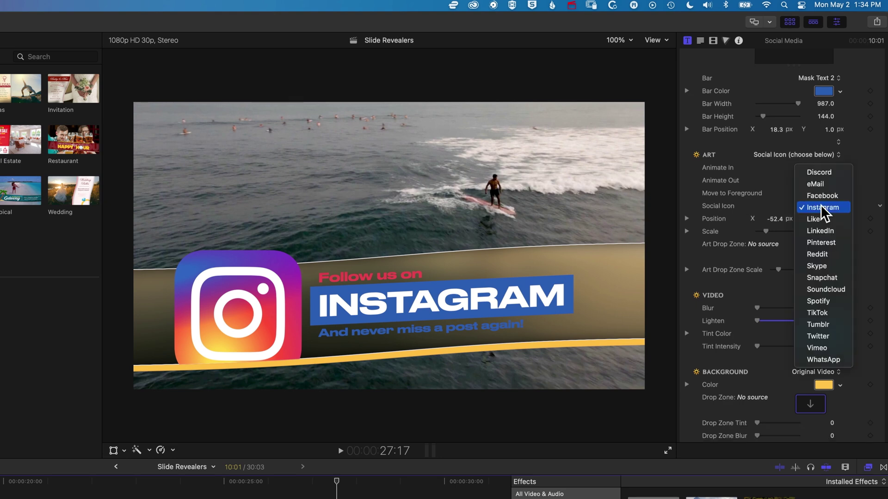
click(821, 232)
click(819, 205)
click(819, 172)
click(819, 206)
click(818, 291)
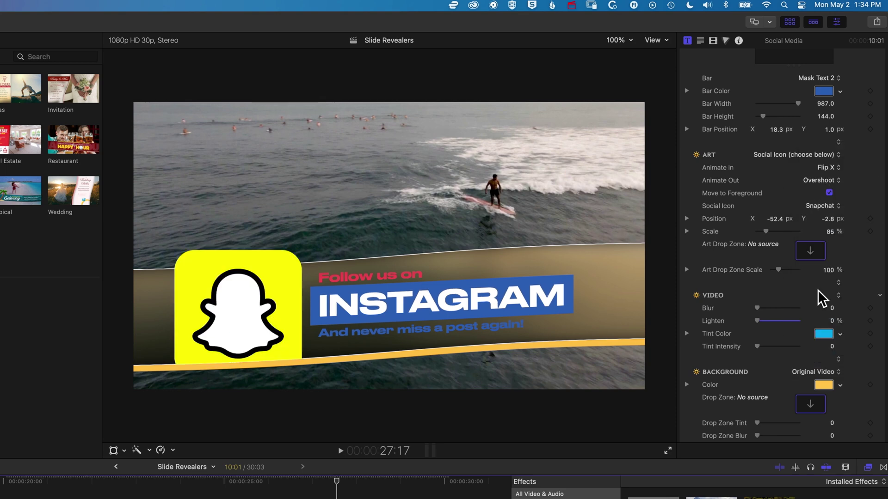
Step: Set the banner icon to TikTok with a Slide Right entrance animation
click(825, 206)
click(828, 206)
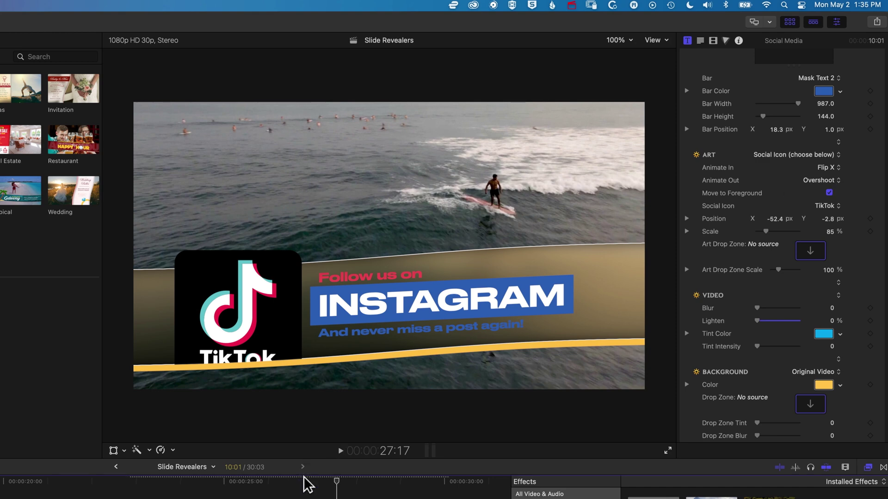
click(828, 167)
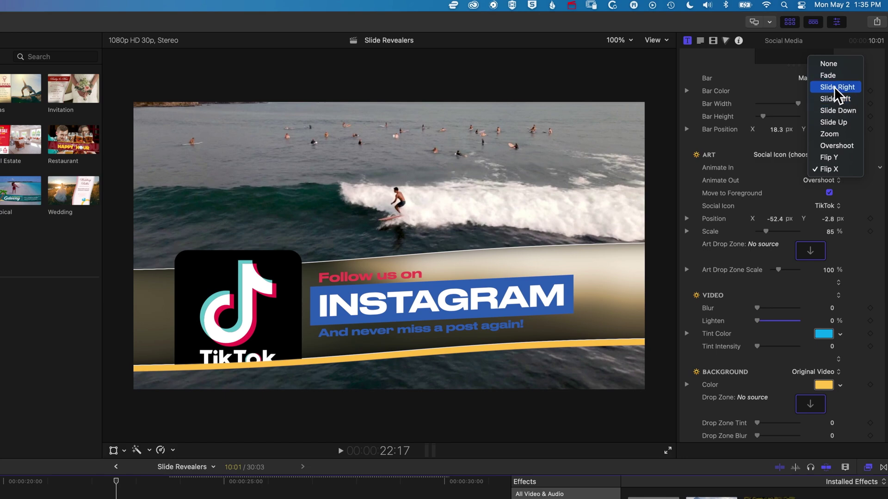
click(828, 169)
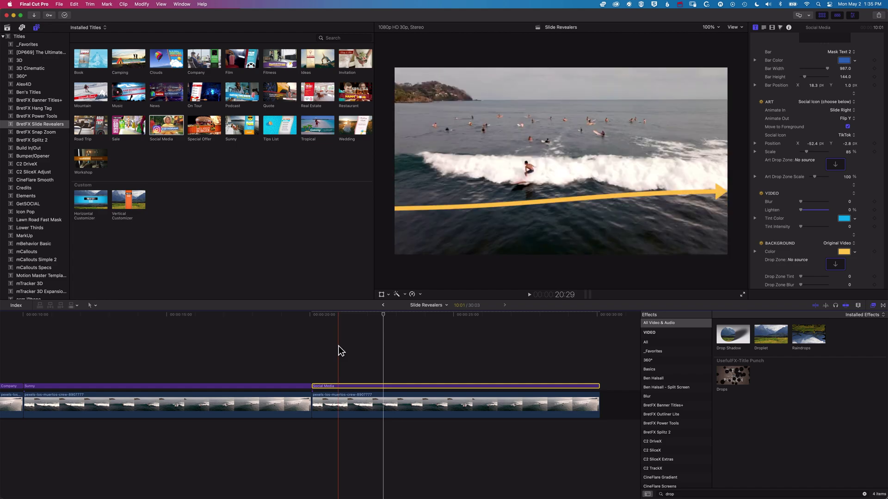
Step: Preview the TikTok banner from its start, stop at 24:26, and choose a cyan background
key(/)
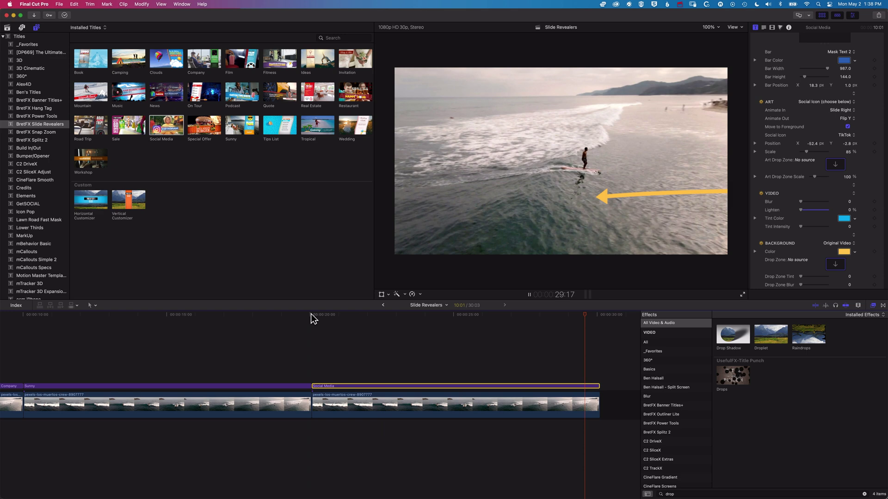
click(450, 316)
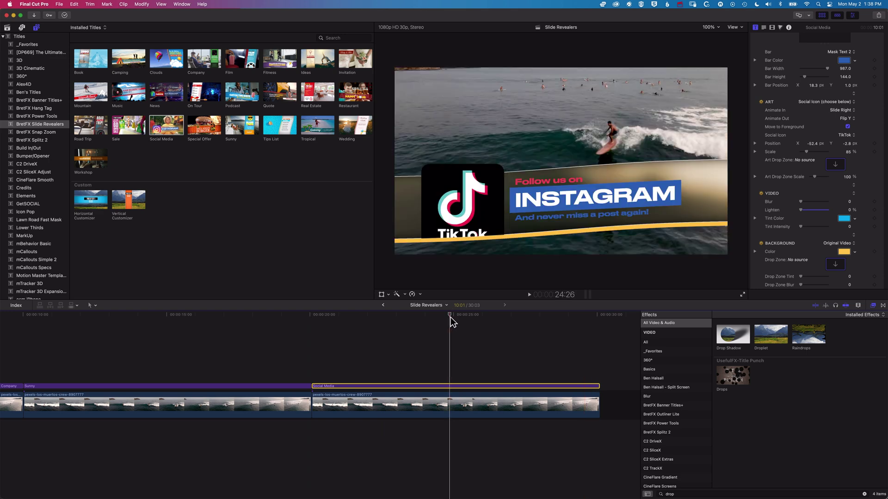
click(854, 252)
Step: Make the banner background cyan, tint the surf footage yellow at 76.68 intensity, and blur it to 29
click(814, 277)
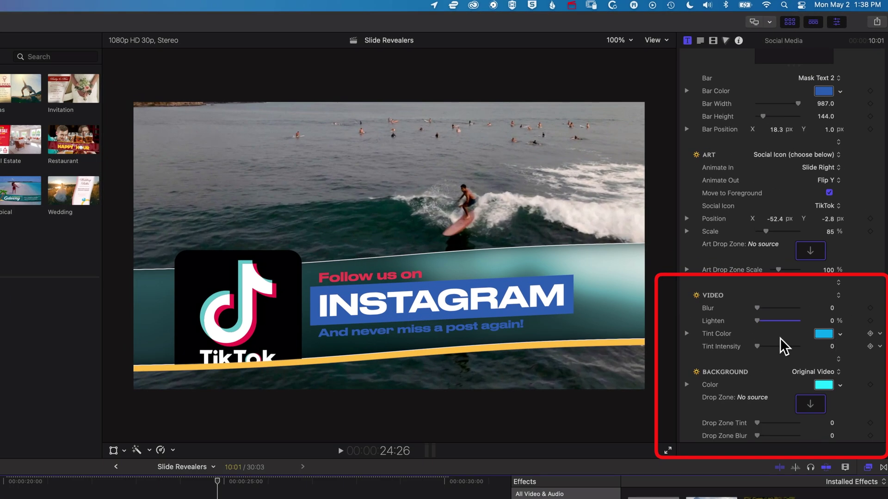
drag(762, 346, 789, 347)
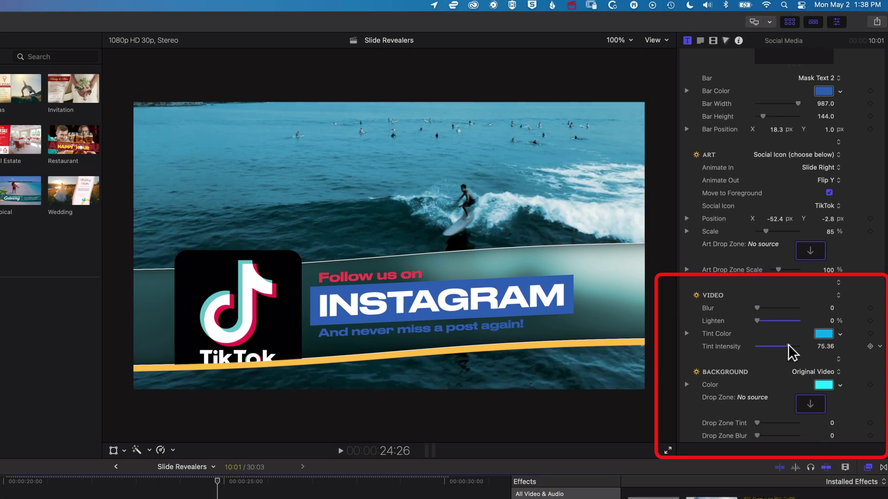
click(840, 334)
click(749, 373)
drag(794, 427, 793, 426)
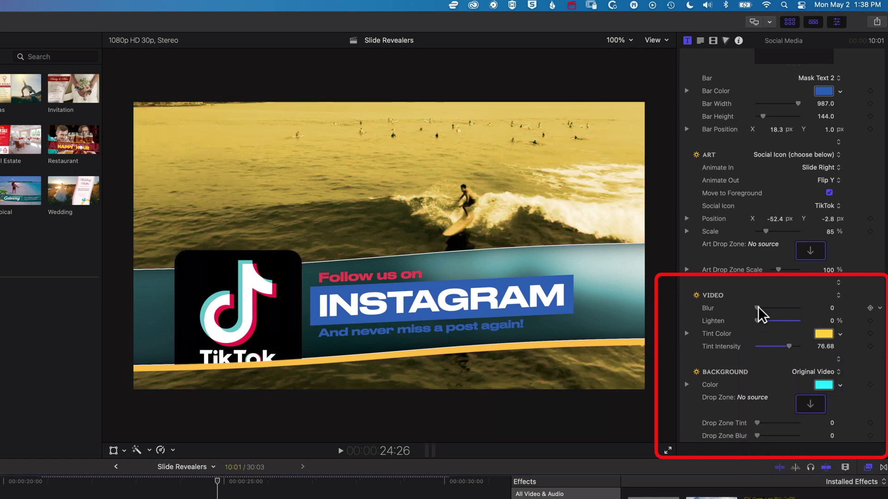
drag(758, 306, 776, 307)
Step: Change the banner's bottom border line colour from yellow to magenta
scroll(776, 306, up, 10)
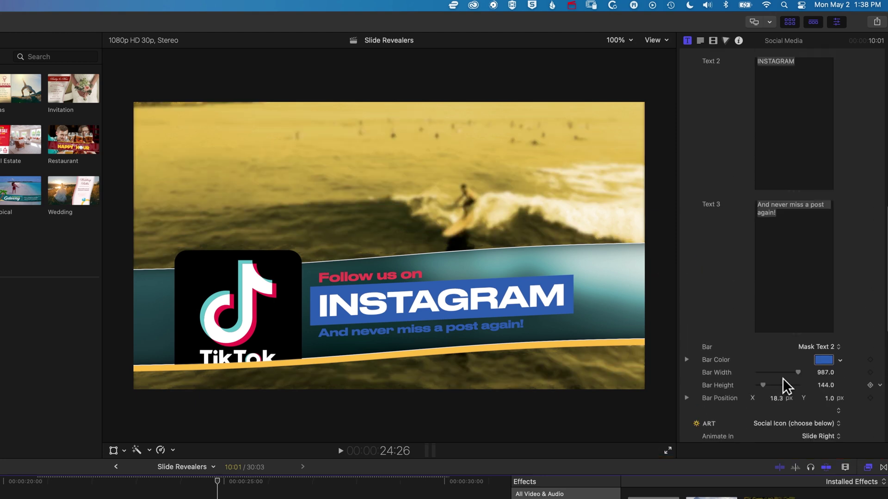
scroll(782, 378, up, 6)
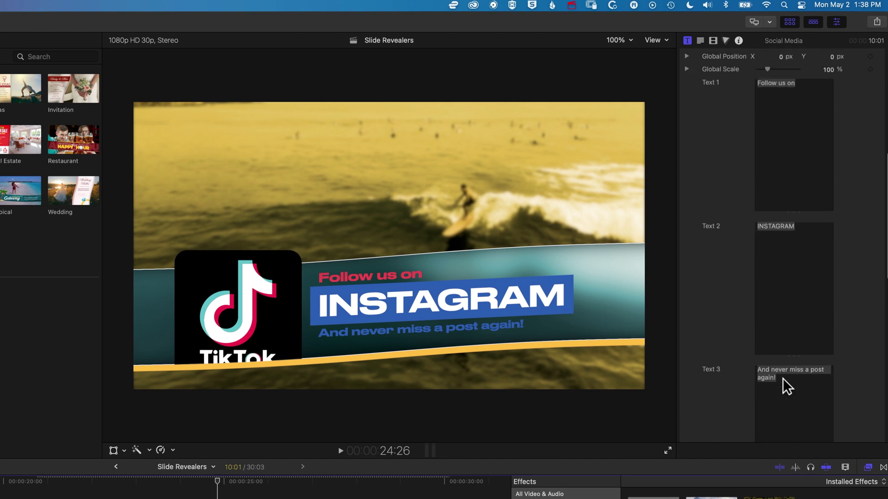
scroll(783, 379, up, 10)
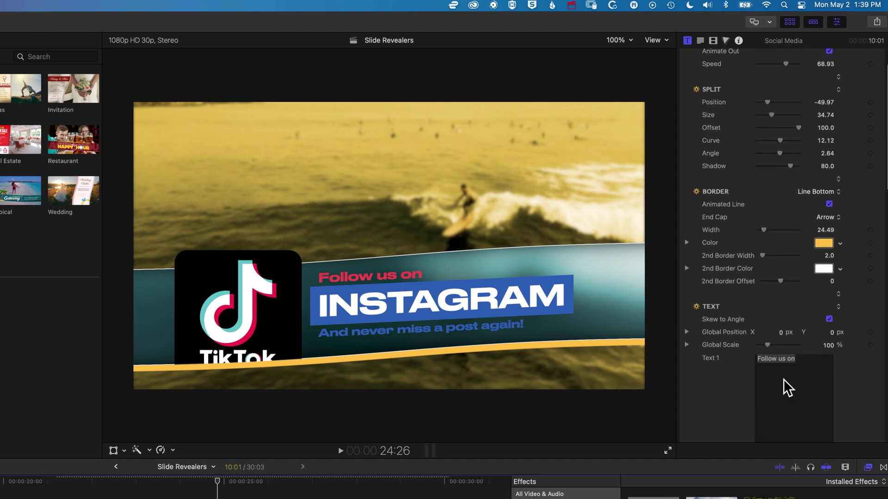
click(839, 274)
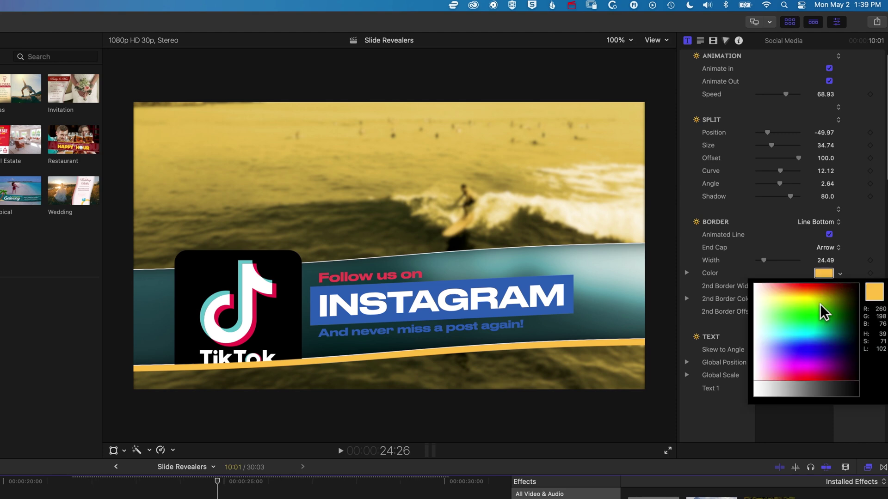
drag(822, 308, 808, 329)
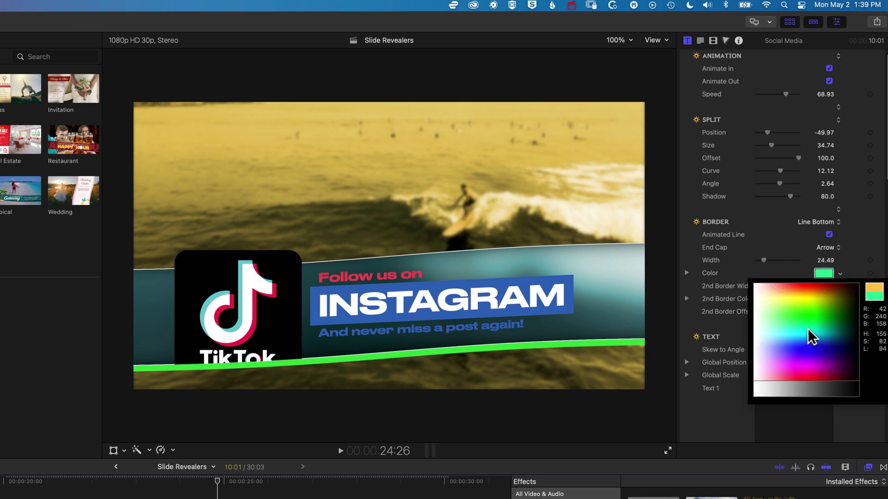
drag(812, 338, 803, 373)
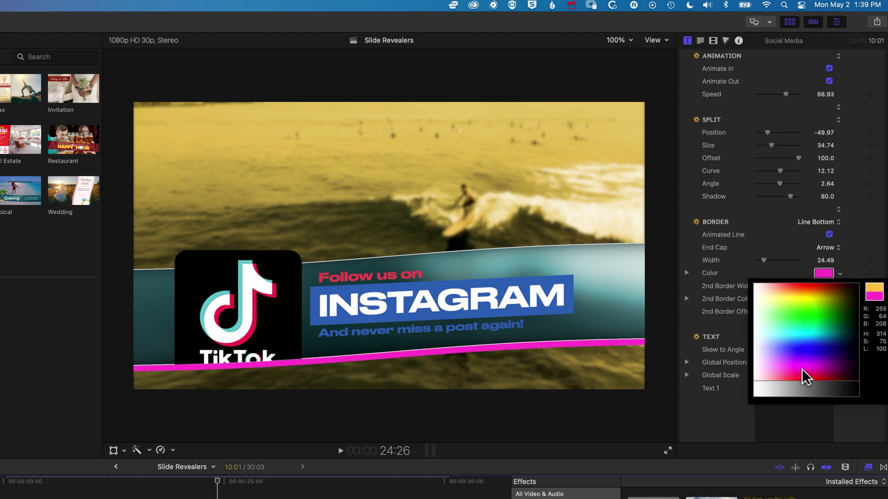
click(828, 254)
Step: Look over the end cap options without changing them, and move the playhead back to 22:20
click(827, 248)
key(Escape)
click(182, 490)
click(117, 487)
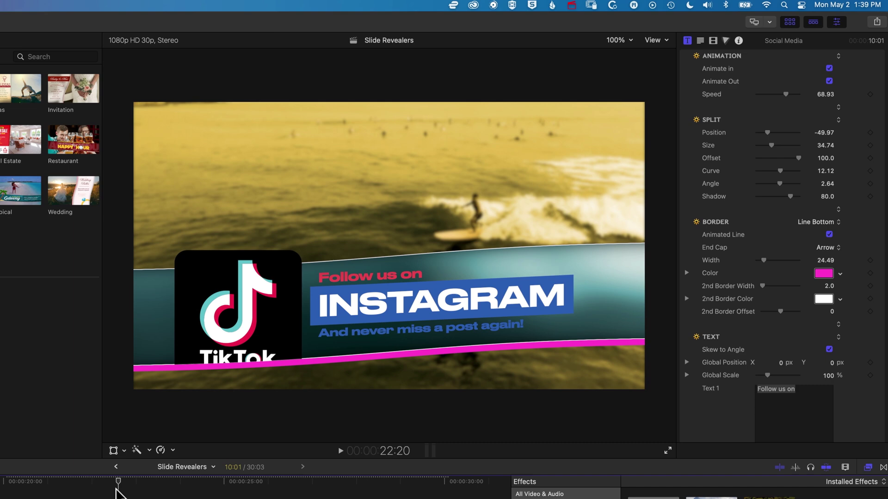
Step: Try Bevel, Round, then Square end caps on the border line, keeping Square
drag(117, 489, 41, 492)
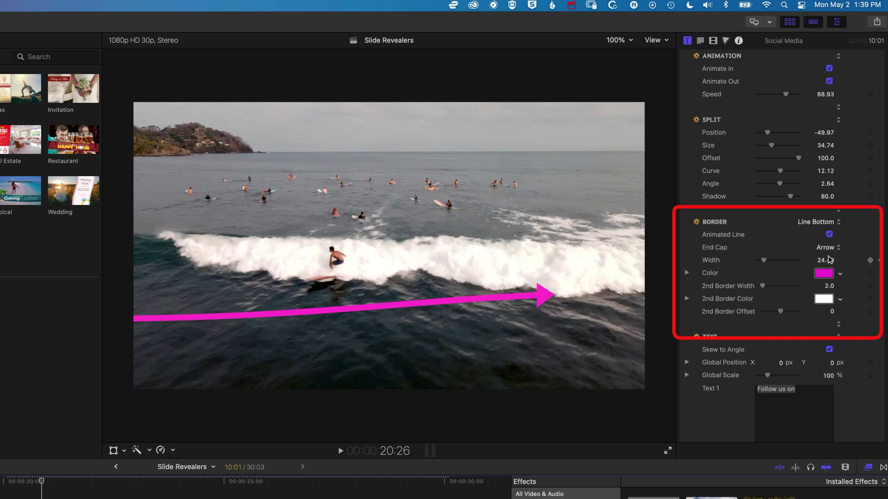
click(838, 248)
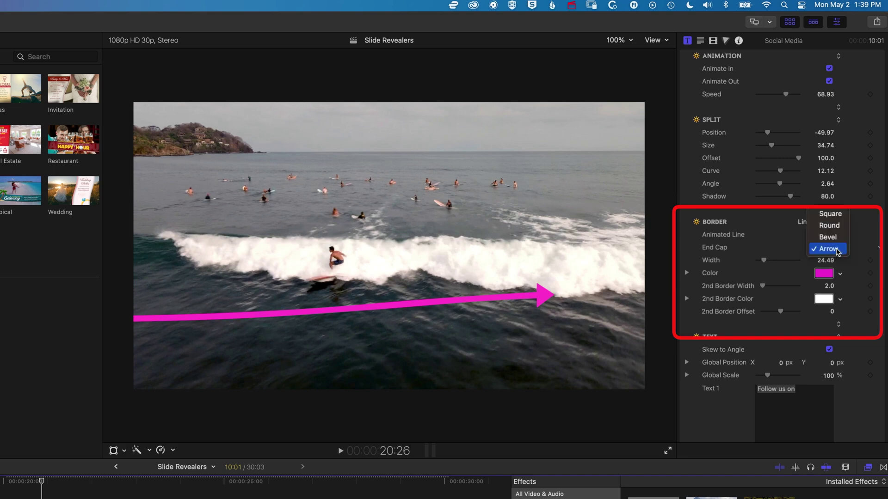
click(835, 239)
click(833, 249)
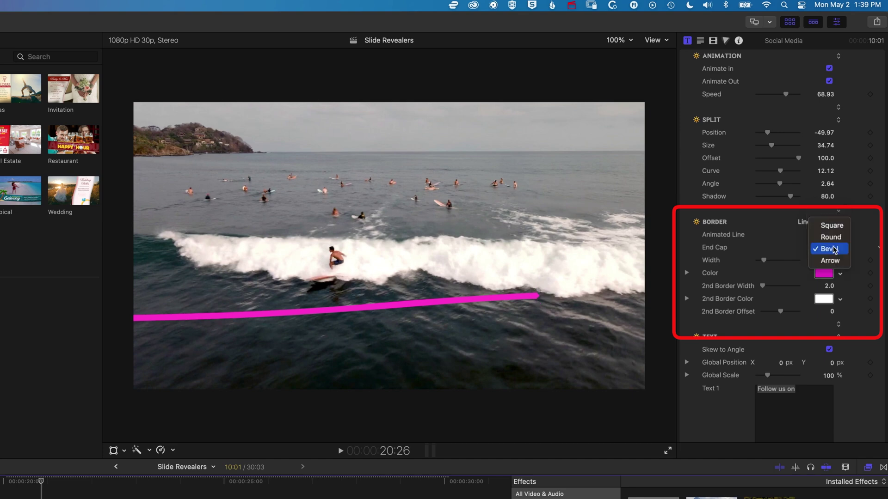
click(831, 238)
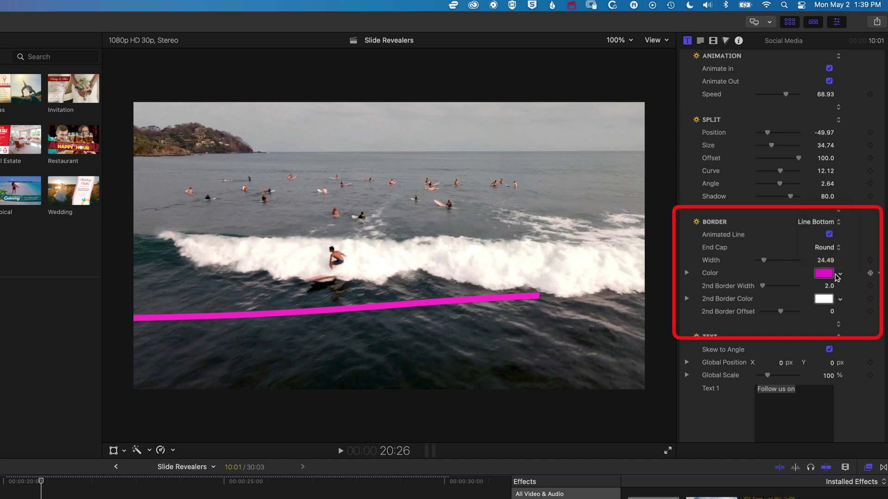
click(832, 248)
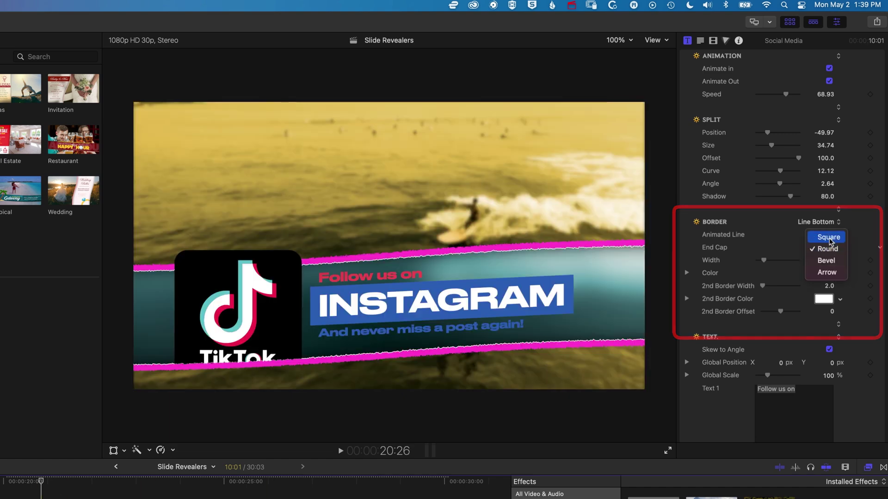
click(829, 238)
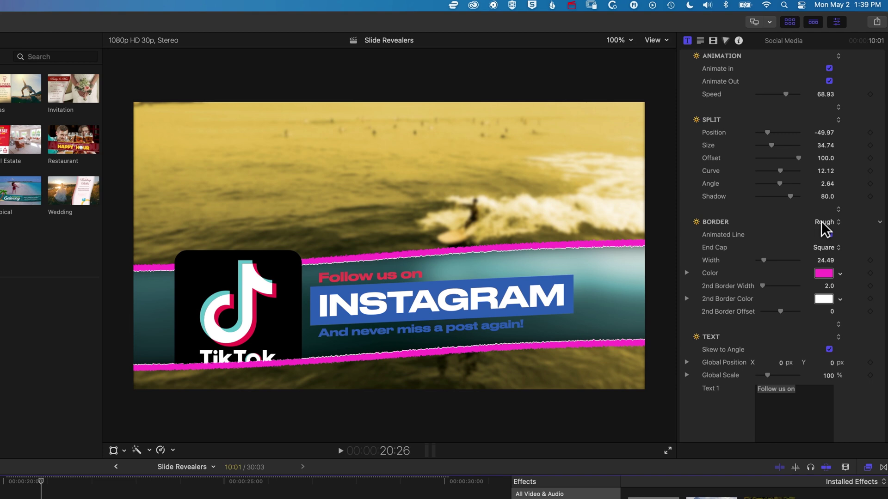
Step: At 24:09, cycle the border style through Rough Top, Line Top, Line Bottom, and finally Line
click(193, 481)
drag(193, 481, 240, 483)
click(824, 222)
click(832, 234)
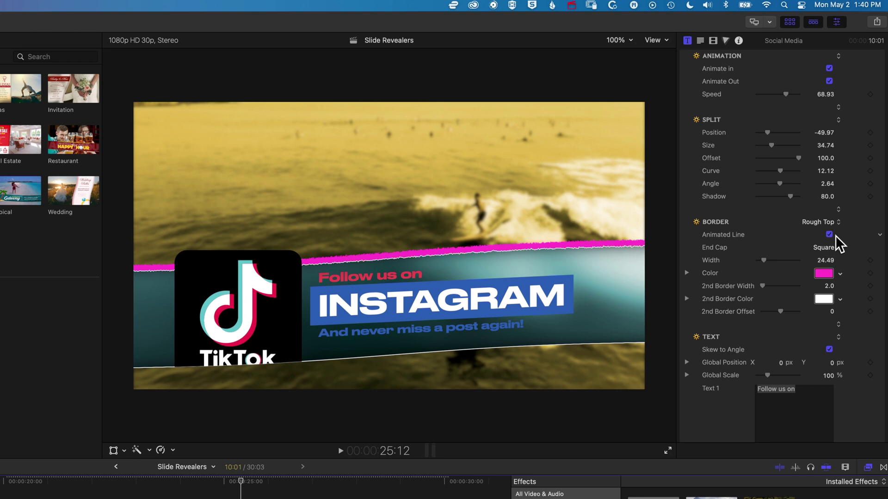
click(822, 222)
click(820, 238)
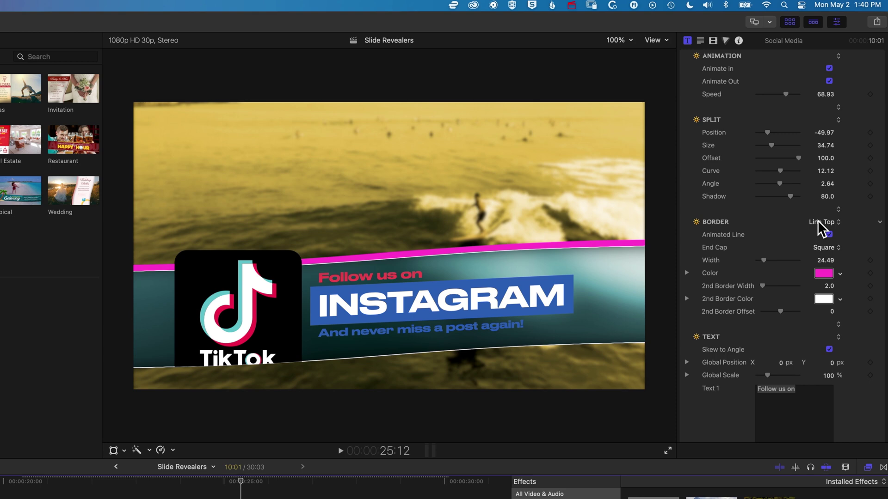
click(822, 221)
click(821, 234)
click(822, 224)
click(818, 201)
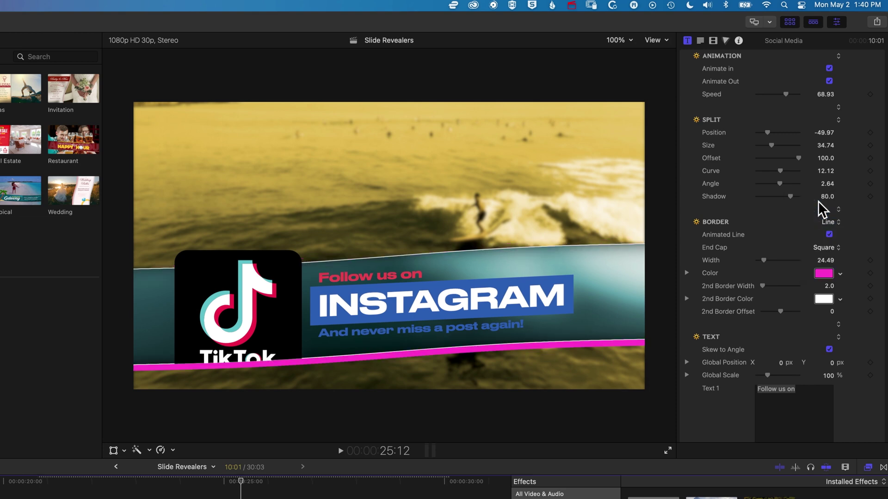
Step: Set the banner's Split Curve to 72.35, then undo a trial Angle change to 7.35
drag(780, 170, 769, 170)
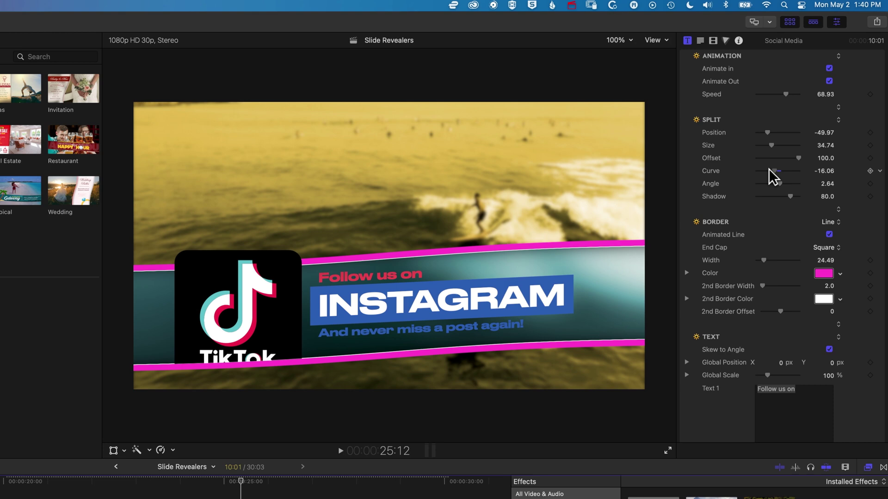
drag(768, 170, 795, 163)
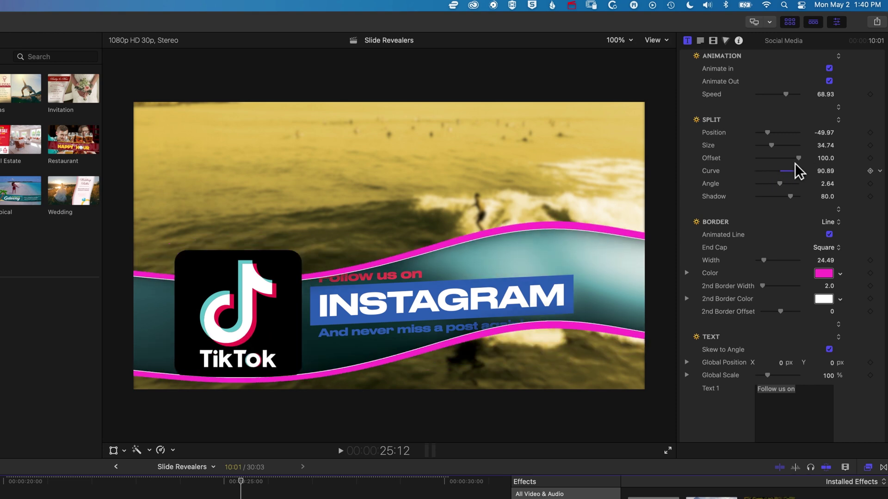
drag(794, 163, 792, 175)
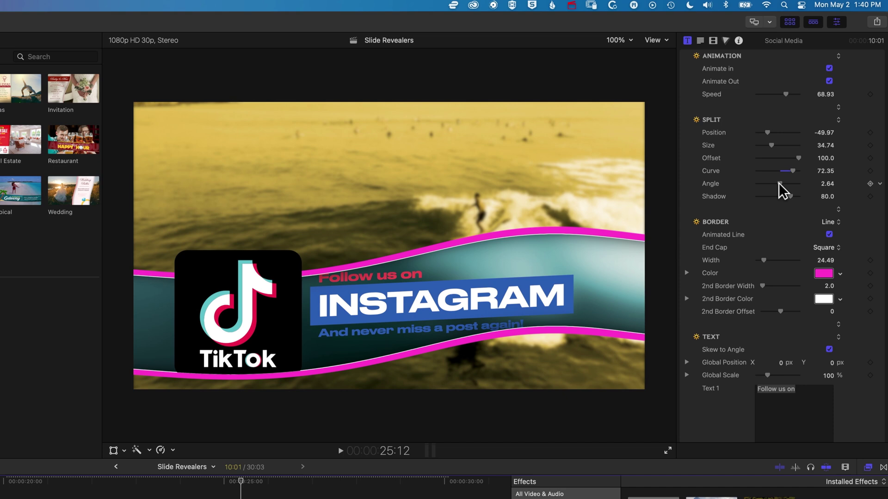
drag(779, 185, 786, 189)
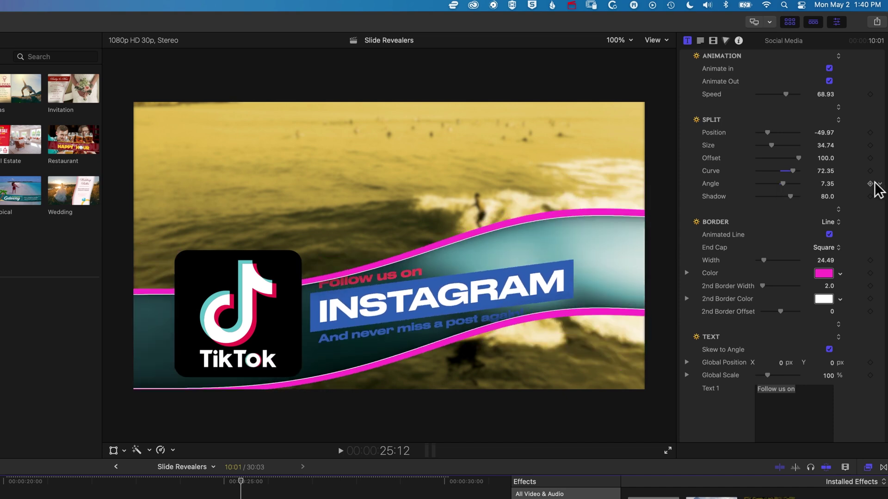
key(super+z)
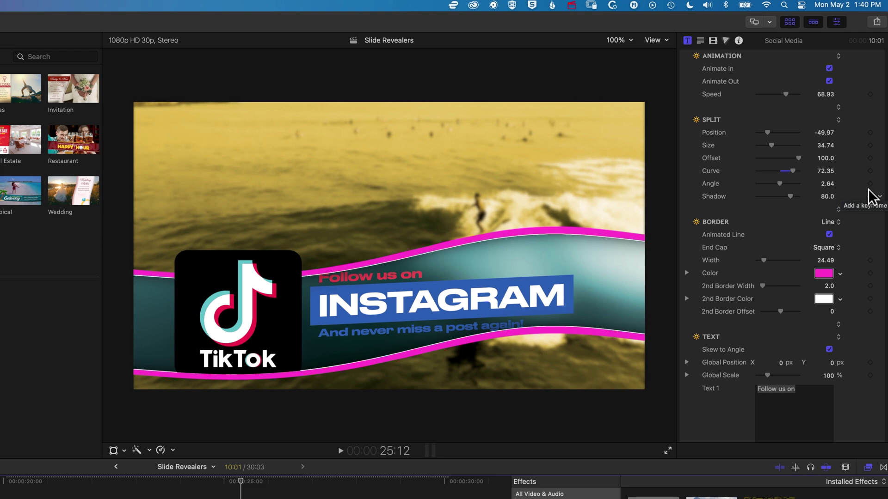
scroll(836, 148, up, 1)
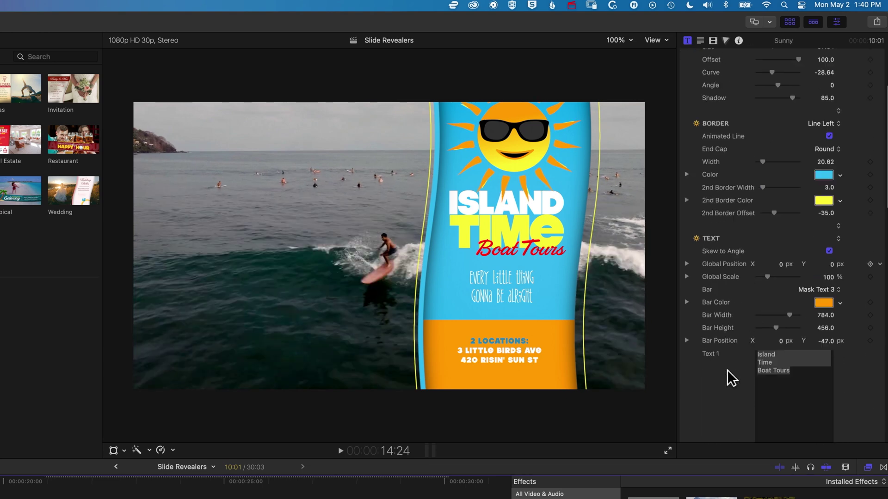
Step: Try Art Drop Zone and None for the Sunny title's art, then restore the Sun artwork
scroll(727, 369, down, 3)
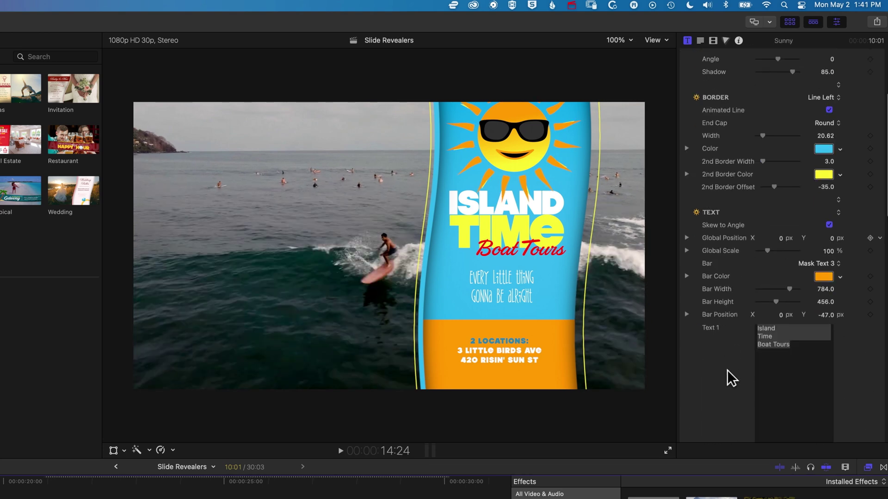
scroll(727, 370, down, 5)
click(830, 143)
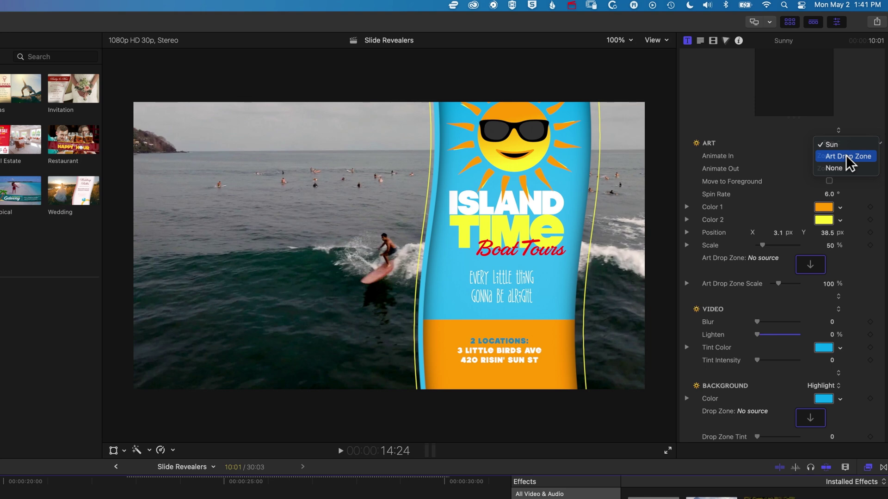
click(847, 157)
click(832, 143)
click(827, 155)
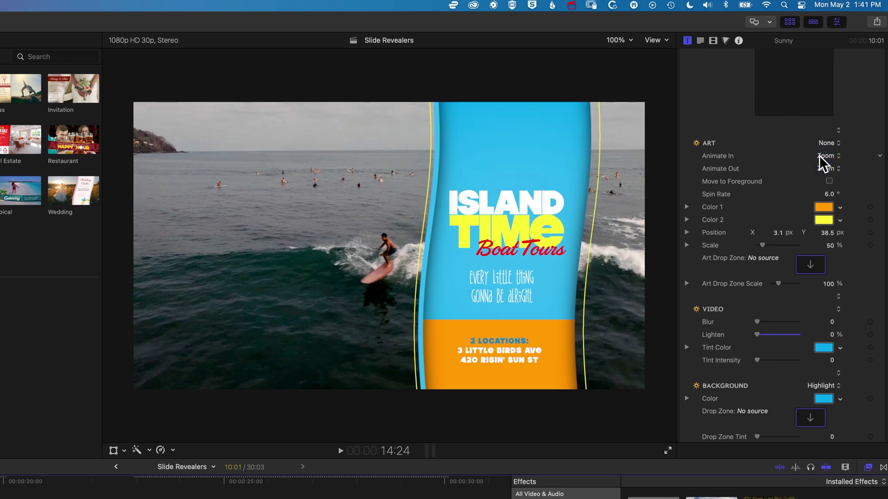
click(827, 144)
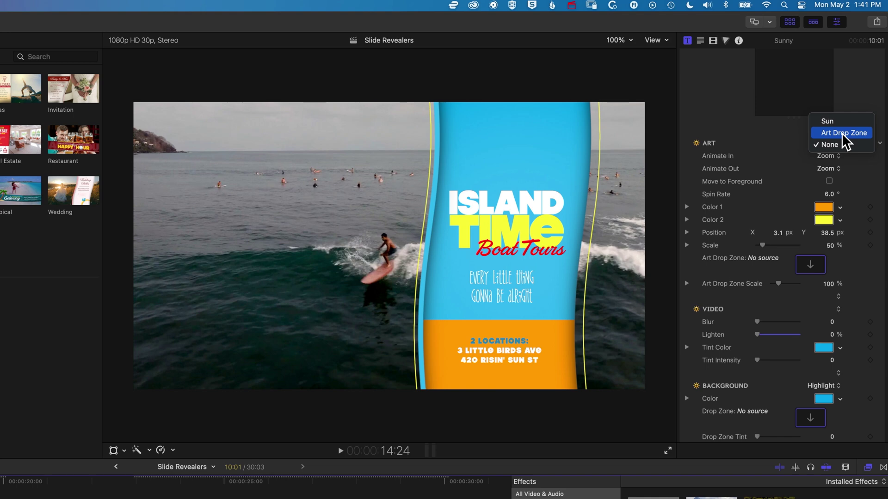
click(839, 121)
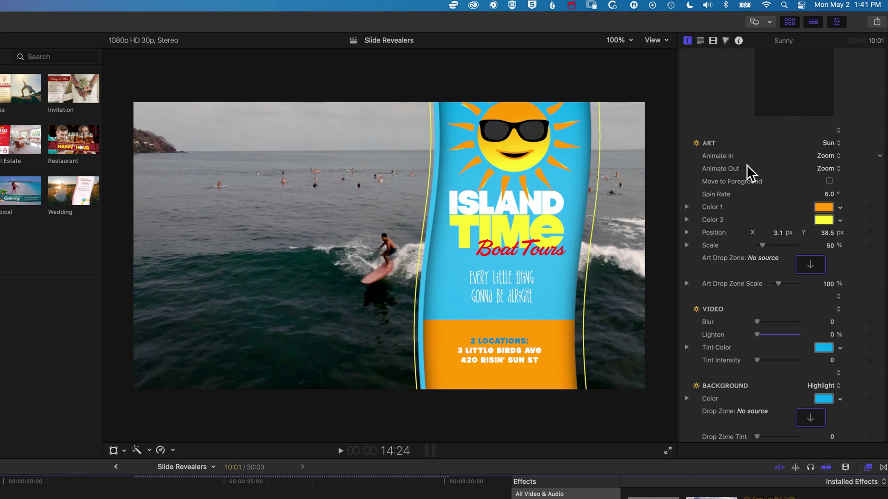
scroll(806, 278, down, 5)
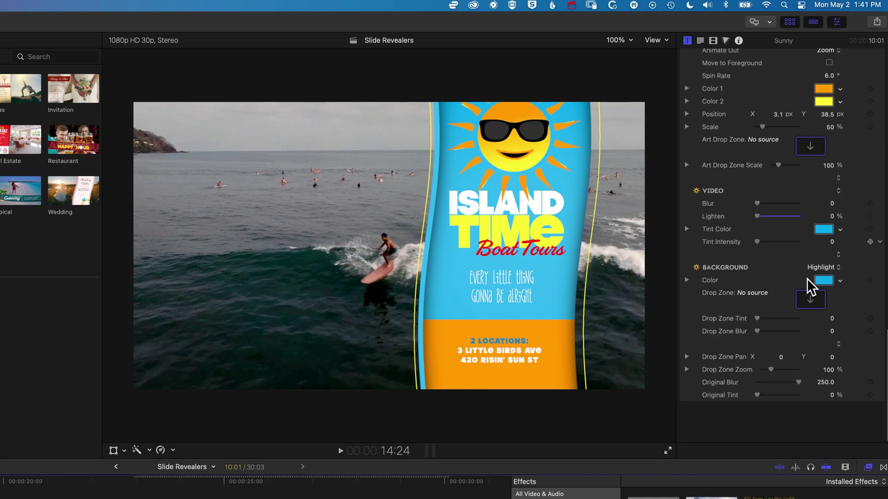